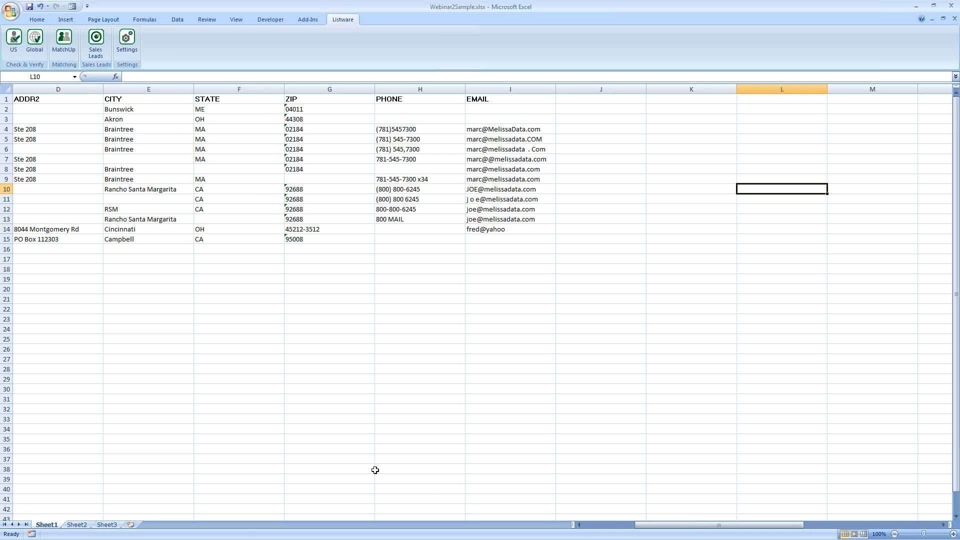
# Start US Check & Verify and set the whole data table A1:I15 on Sheet1 as the processing range
pyautogui.moveTo(650, 525); pyautogui.dragTo(604, 526)
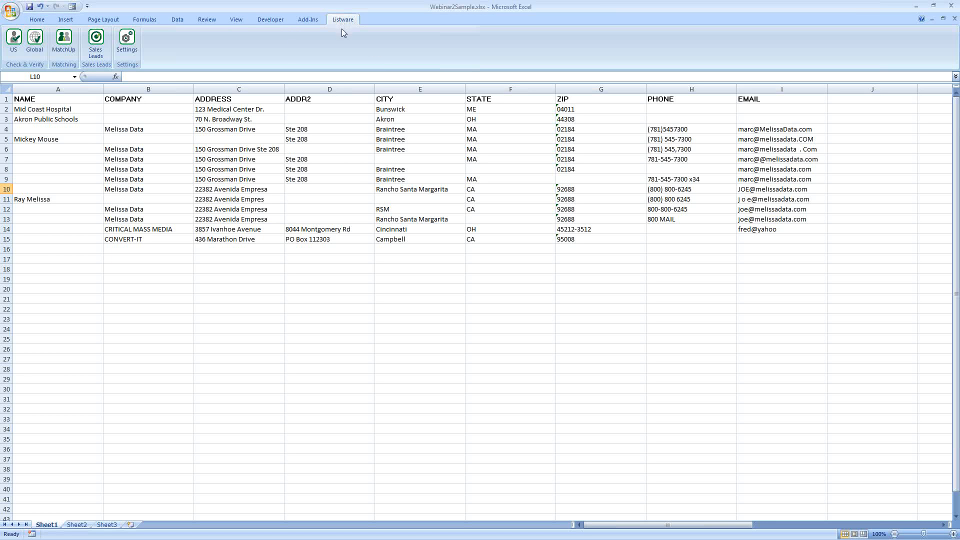
pyautogui.click(15, 42)
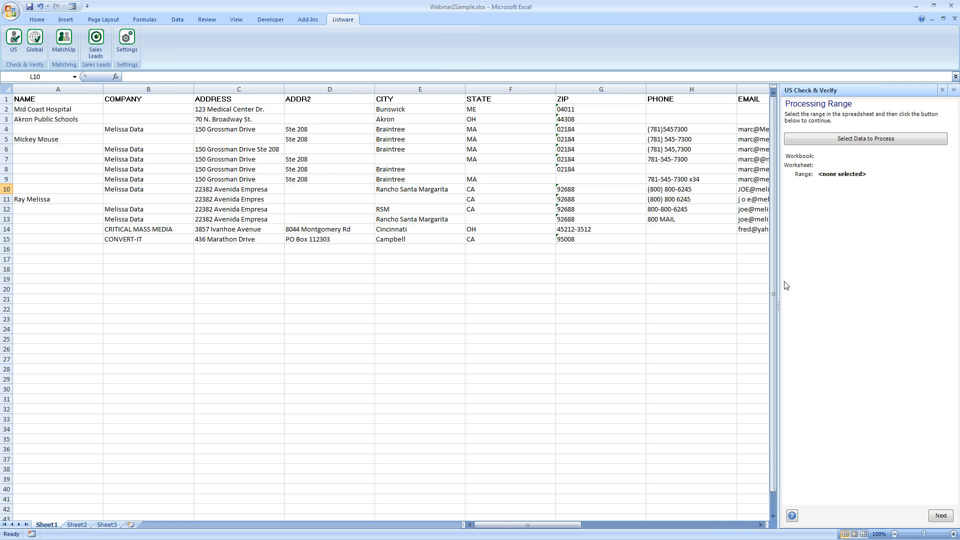
pyautogui.click(245, 177)
pyautogui.hotkey('ctrl', 'a')
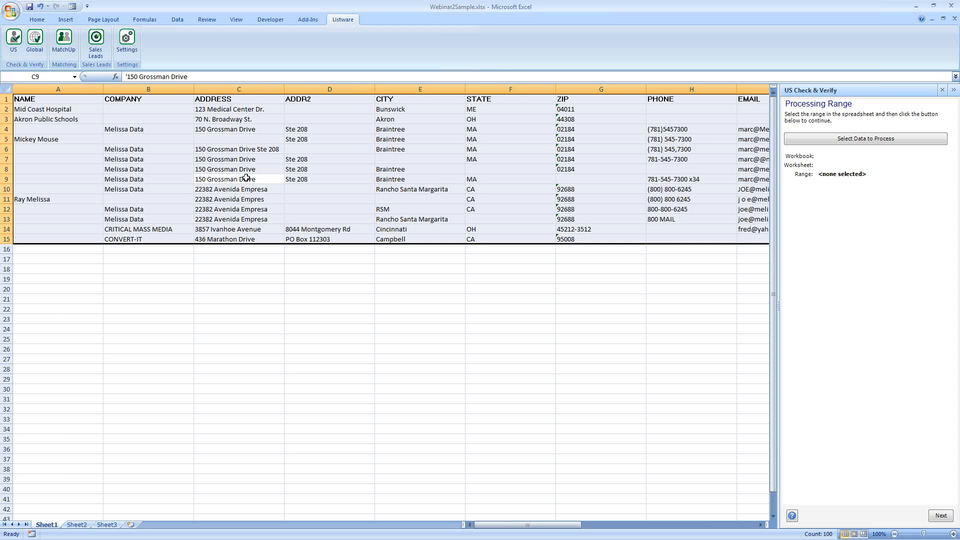
pyautogui.click(870, 142)
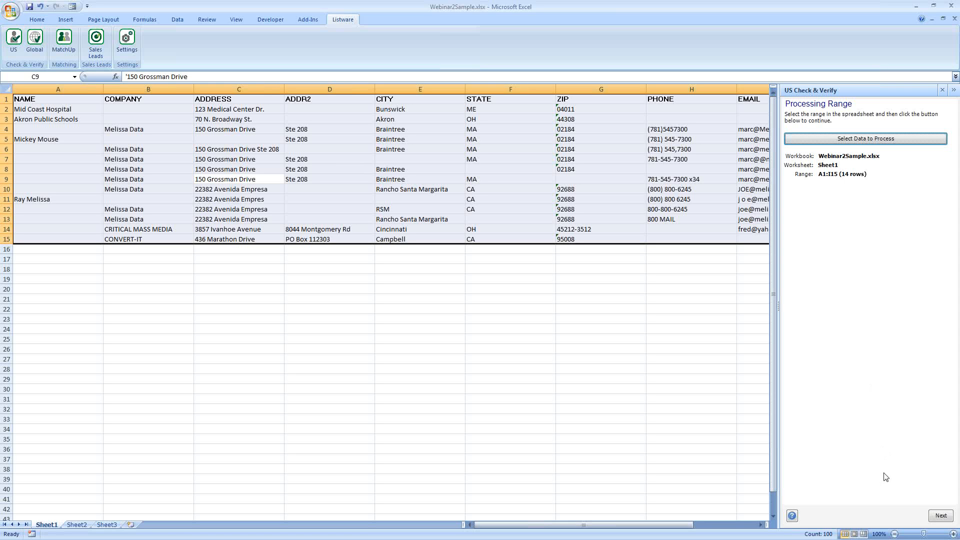
pyautogui.click(940, 515)
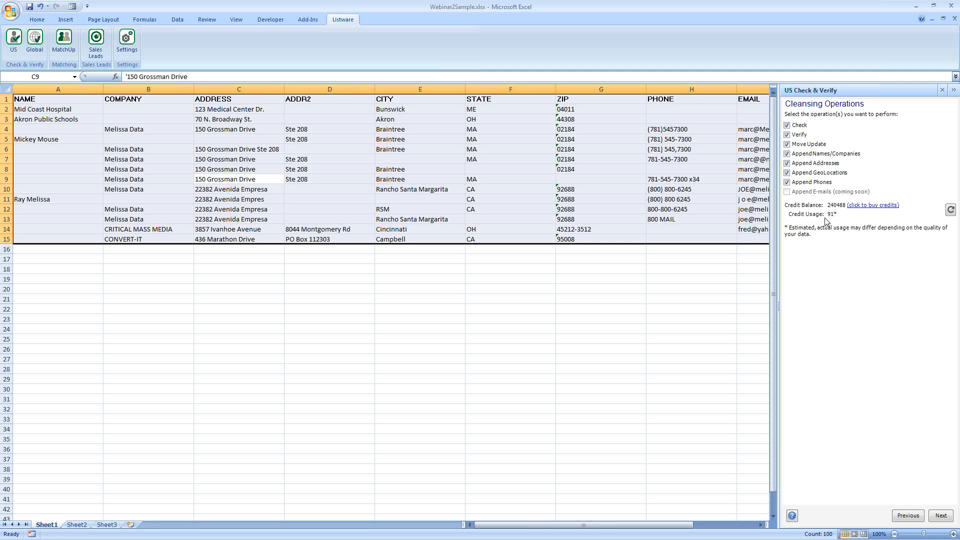
# Keep all available cleansing operations enabled, including Append GeoLocations, and accept the proposed input column mapping
pyautogui.click(787, 174)
pyautogui.click(787, 173)
pyautogui.click(941, 516)
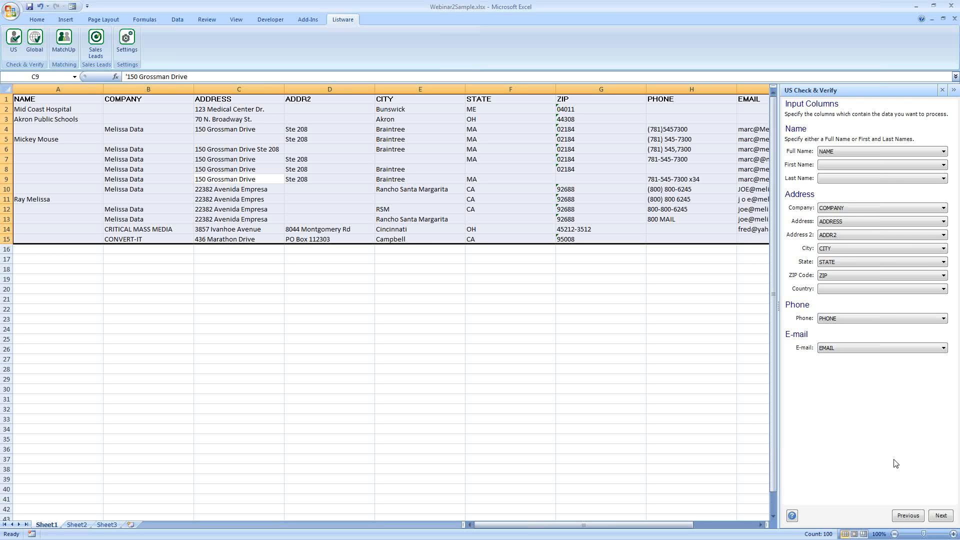
pyautogui.click(941, 517)
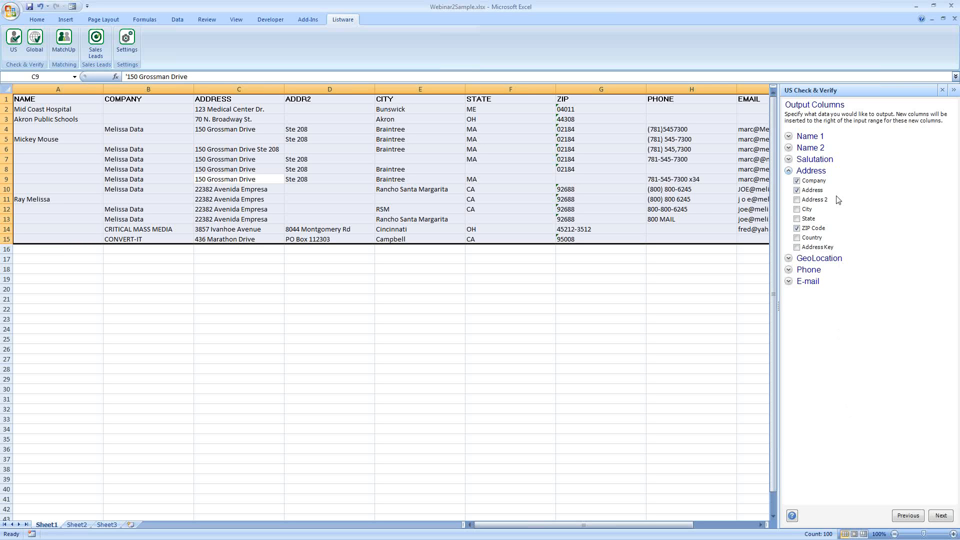
# Look through the output column options for Name 1, Name 2, Address, GeoLocation, Phone and E-mail
pyautogui.click(789, 137)
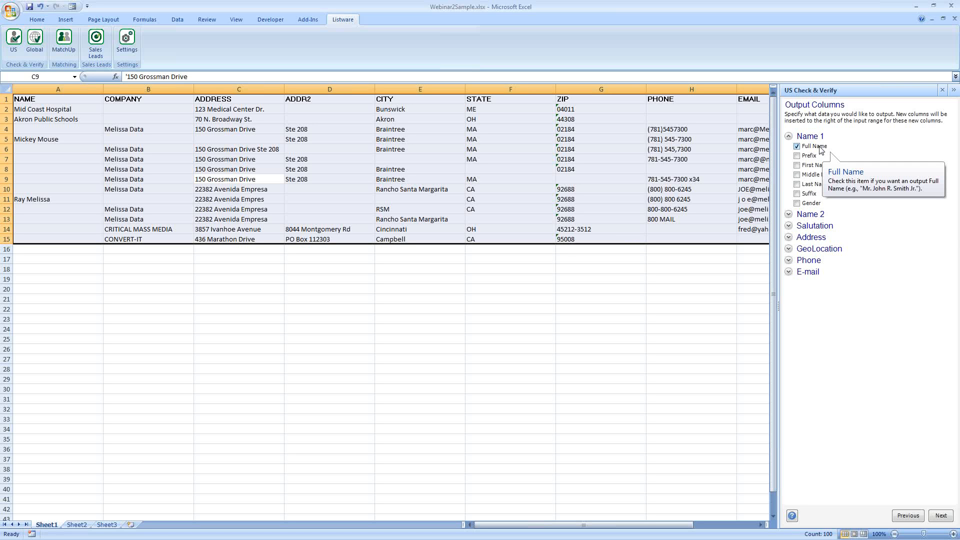
pyautogui.click(810, 214)
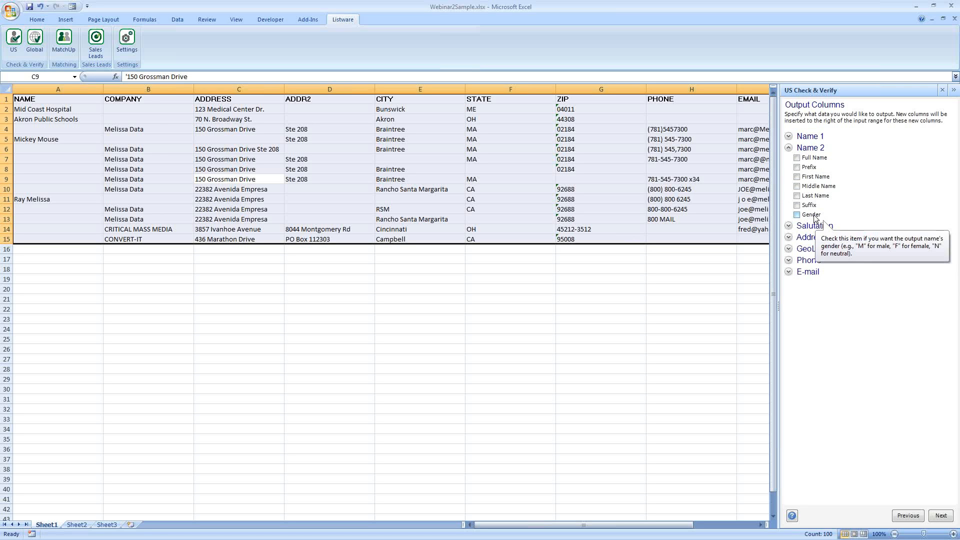
pyautogui.click(809, 149)
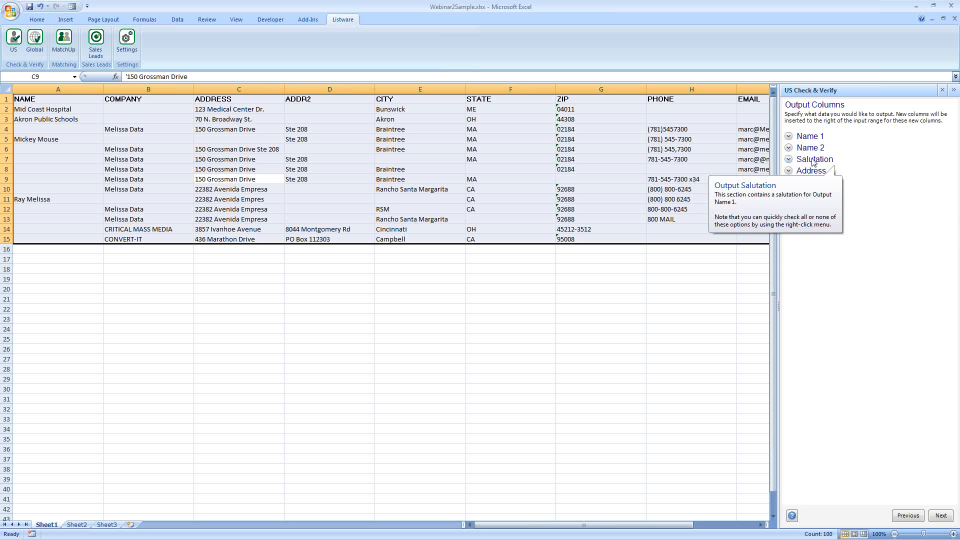
pyautogui.click(812, 172)
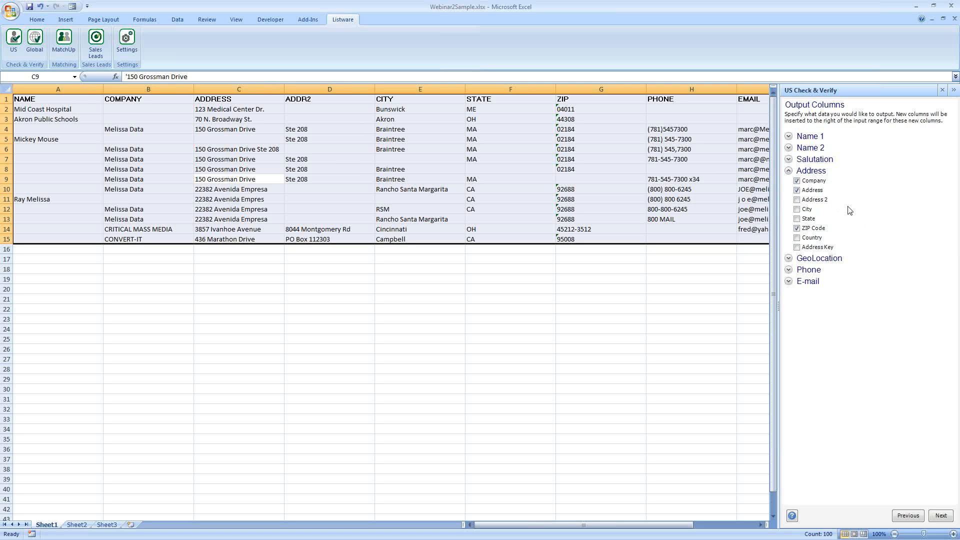
pyautogui.click(844, 258)
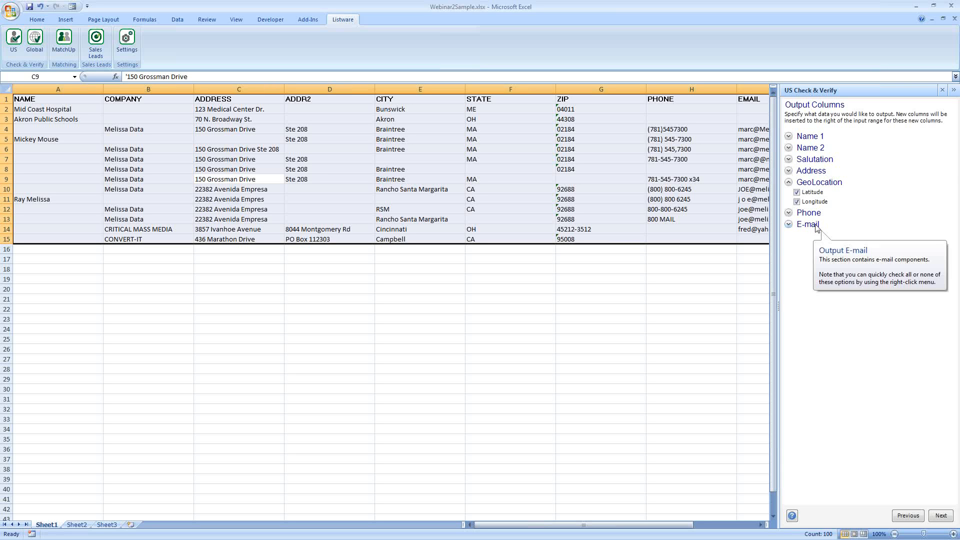
pyautogui.click(814, 214)
pyautogui.click(813, 238)
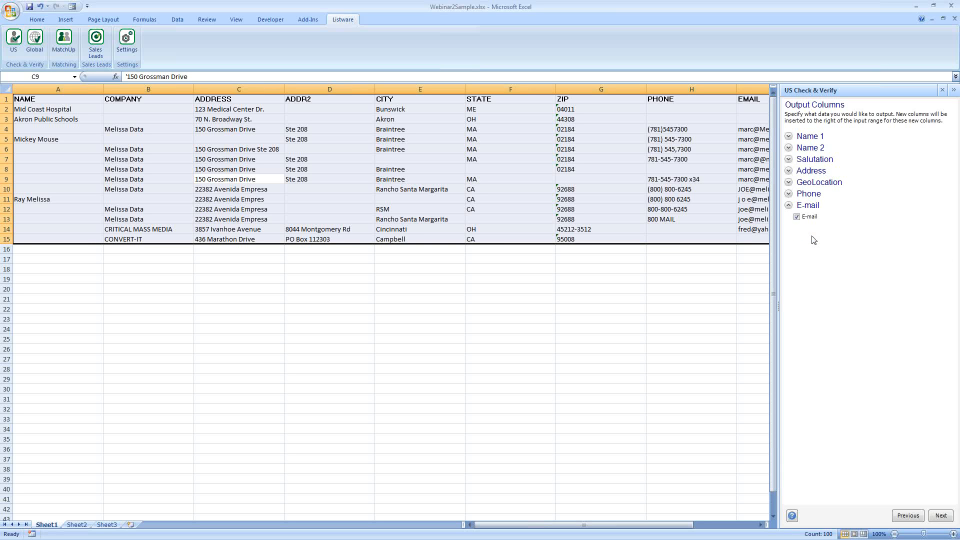
# Accept the output columns and process the selected range, saving the workbook first, and dismiss the processing summary
pyautogui.click(941, 516)
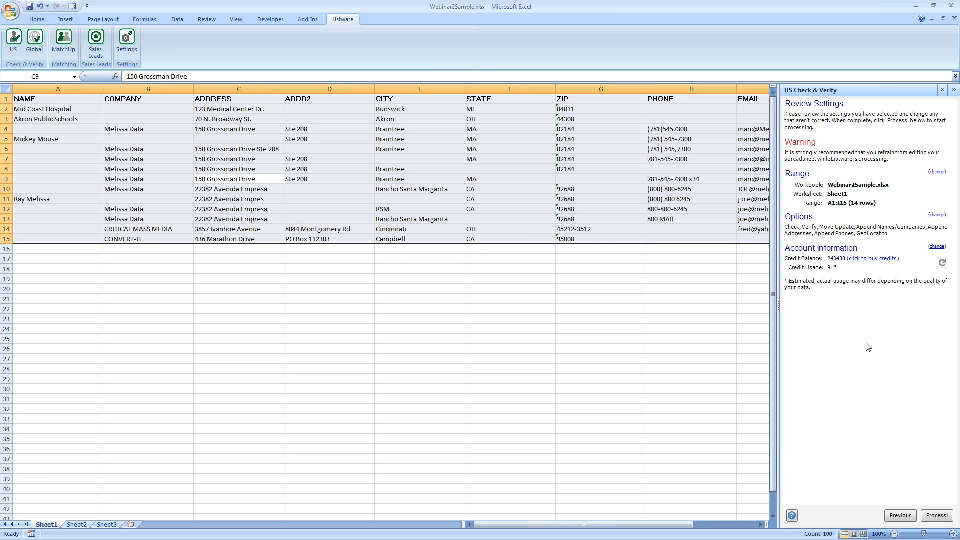
pyautogui.click(936, 516)
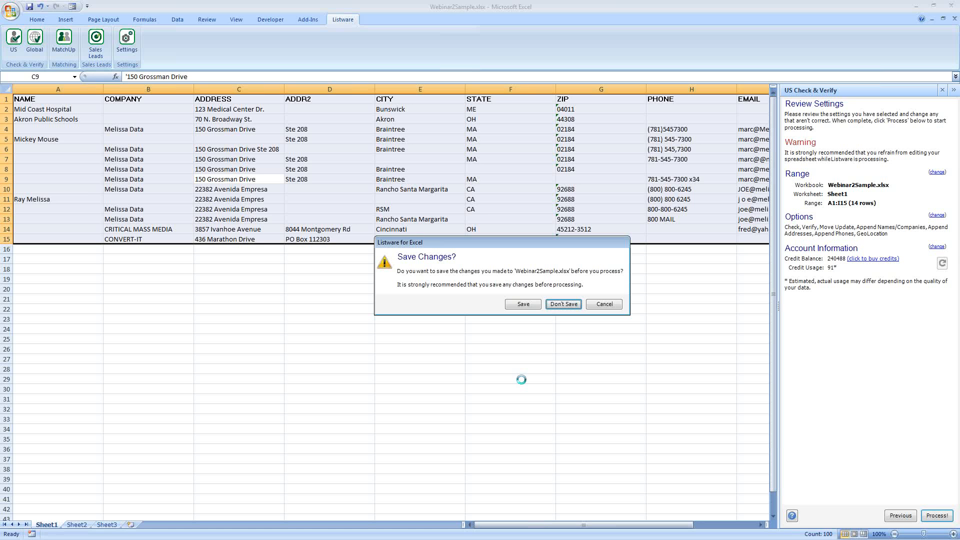
pyautogui.click(523, 304)
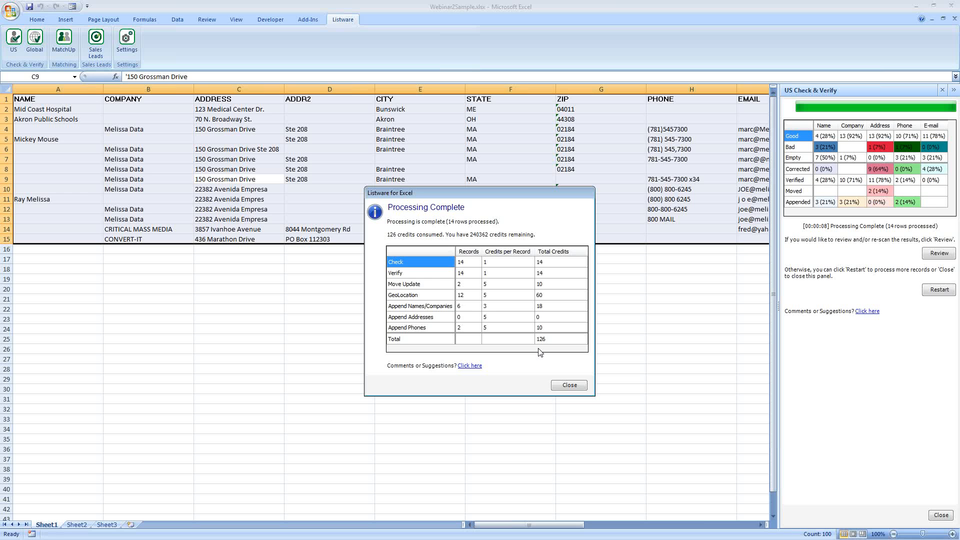
pyautogui.click(565, 386)
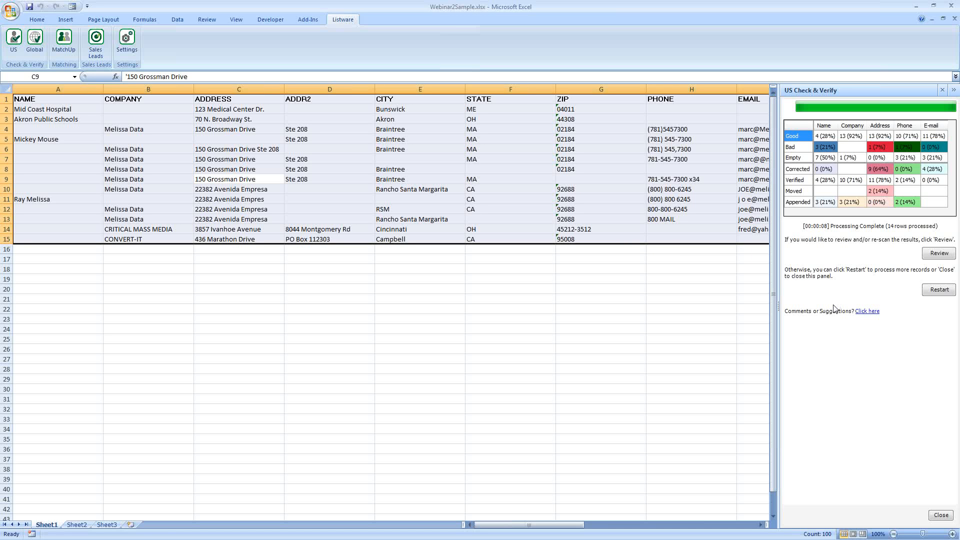
# Examine the cleansed name, company, address, geolocation, phone and e-mail columns along with their cell comments
pyautogui.moveTo(580, 526); pyautogui.dragTo(661, 528)
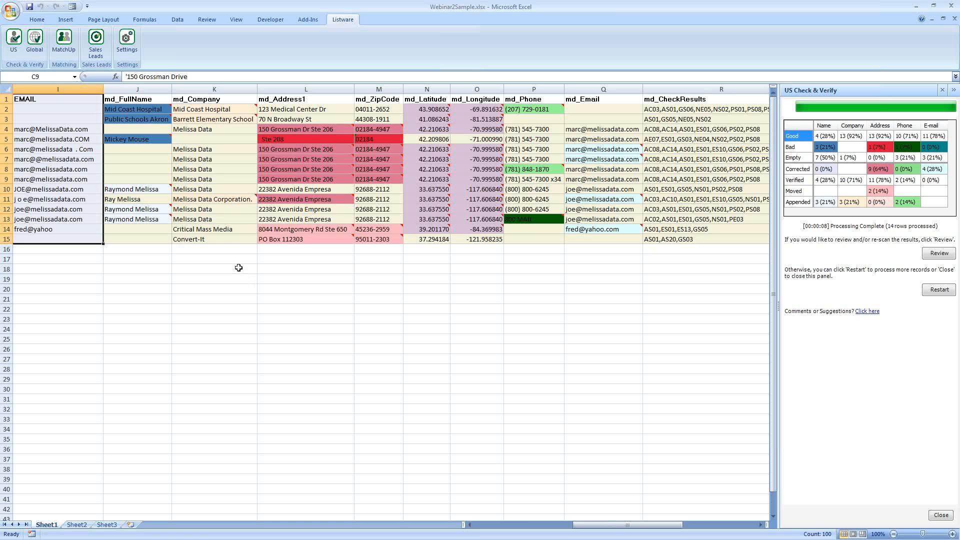
pyautogui.moveTo(150, 107)
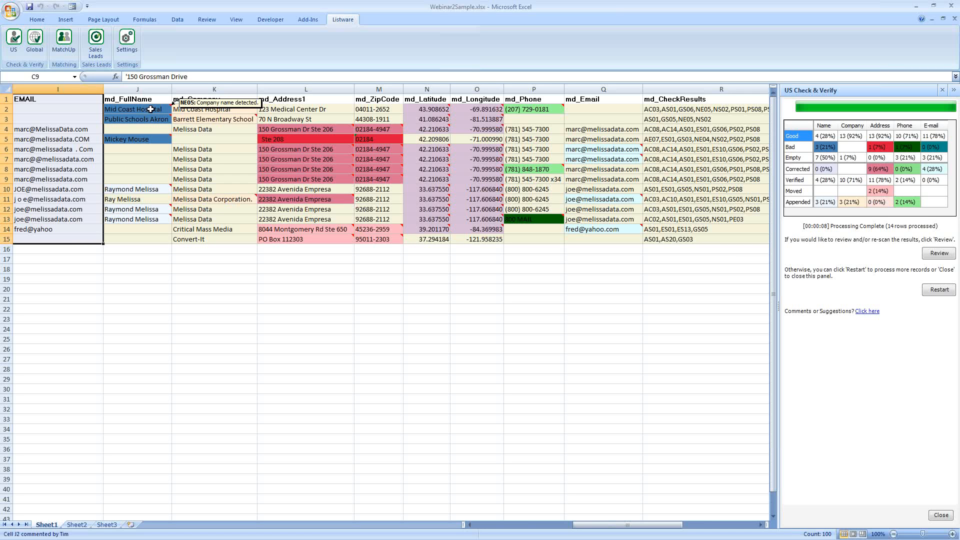
pyautogui.moveTo(144, 137)
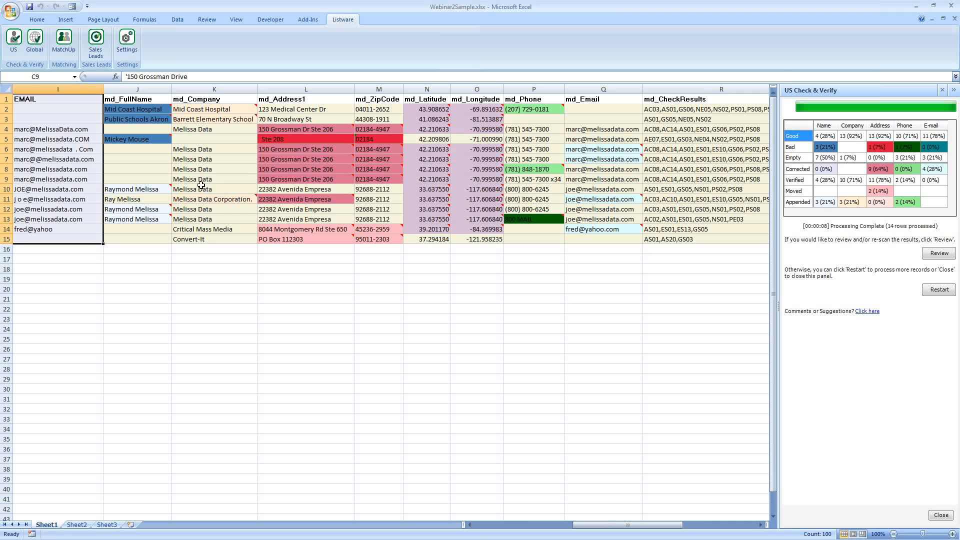
pyautogui.moveTo(152, 188)
pyautogui.moveTo(342, 129)
pyautogui.moveTo(420, 112)
pyautogui.moveTo(541, 111)
pyautogui.moveTo(577, 150)
# Examine the codes and comments in the md_CheckResults, md_VerifyResults, md_MoveResults and md_AppendResults columns
pyautogui.moveTo(648, 526); pyautogui.dragTo(659, 528)
pyautogui.moveTo(355, 149)
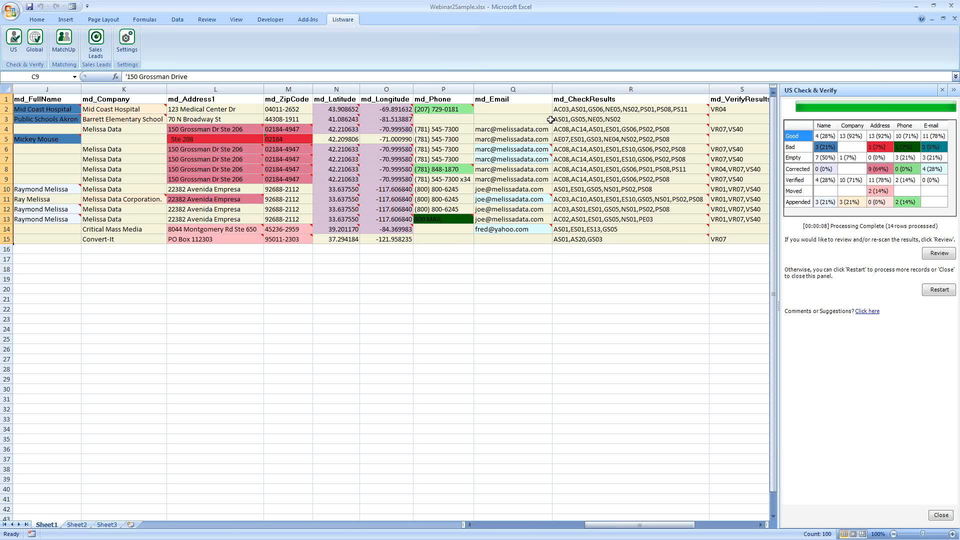
pyautogui.click(567, 107)
pyautogui.moveTo(567, 108); pyautogui.dragTo(585, 239)
pyautogui.click(563, 317)
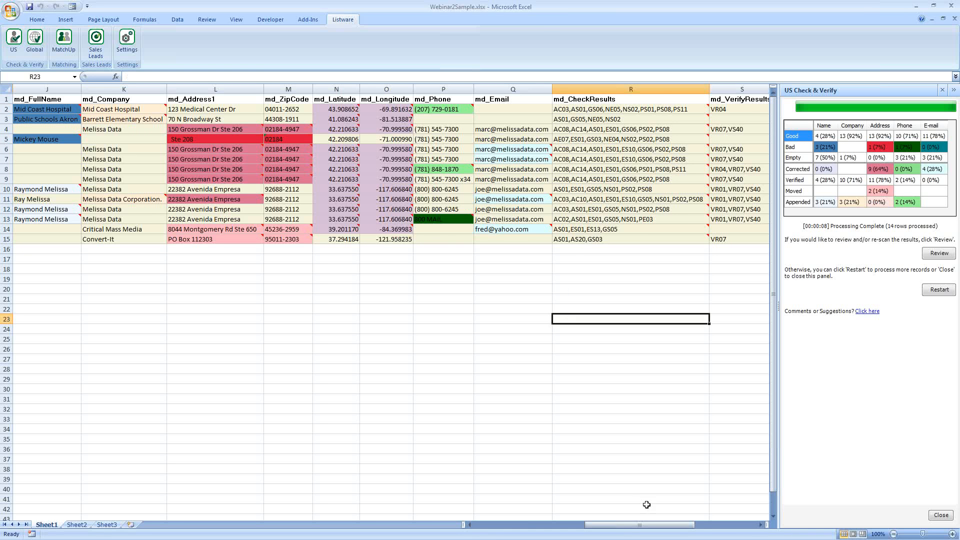
pyautogui.moveTo(647, 524); pyautogui.dragTo(671, 528)
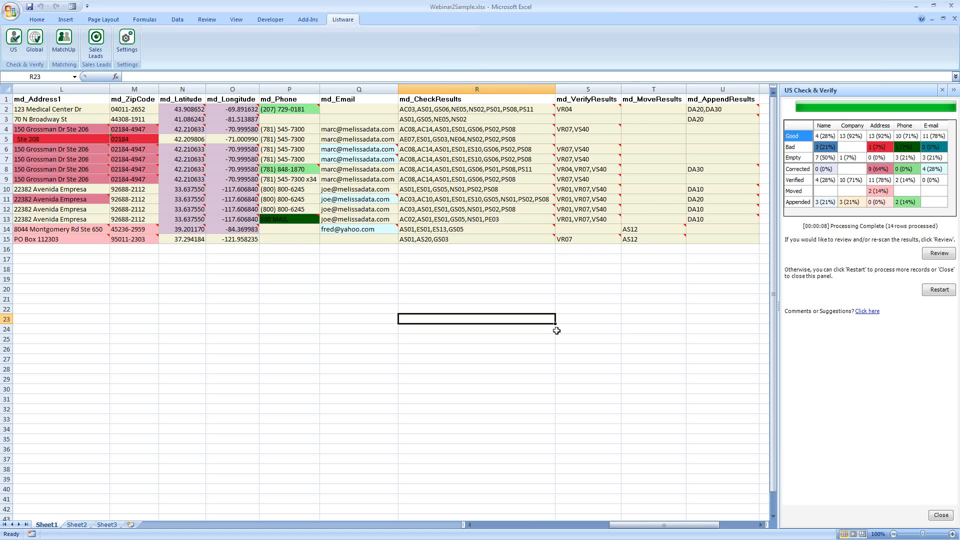
pyautogui.moveTo(499, 118)
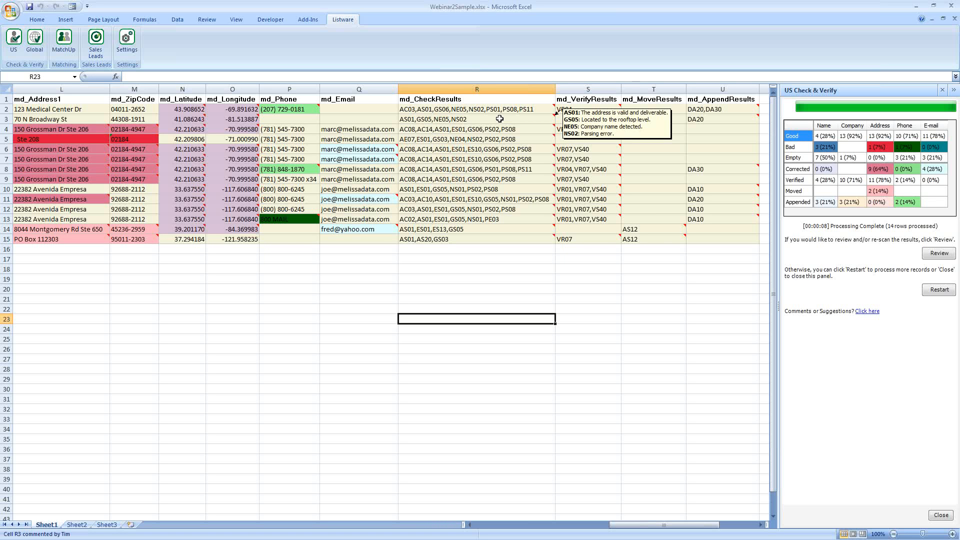
pyautogui.moveTo(479, 170)
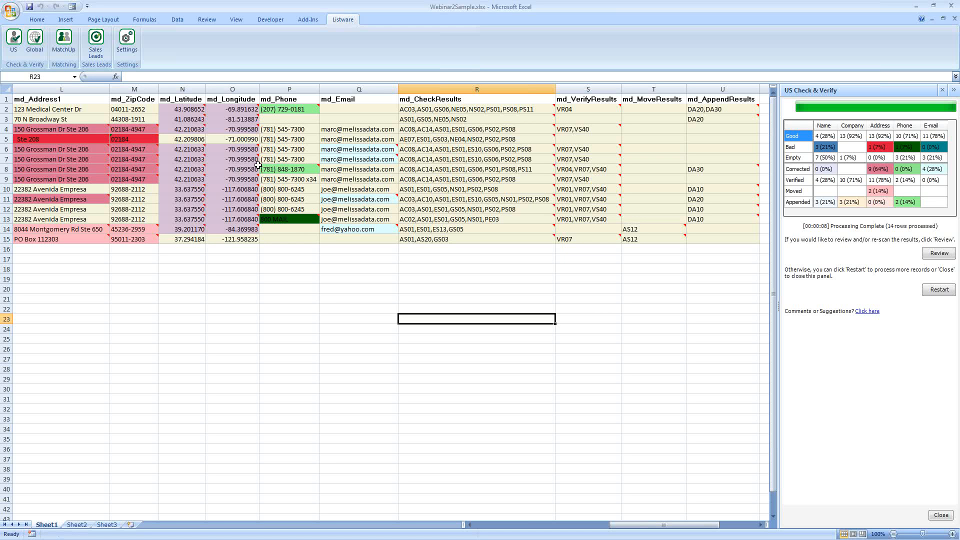
pyautogui.moveTo(272, 169)
# Open the record review for the processed row 2 and advance to the next error record
pyautogui.click(79, 109)
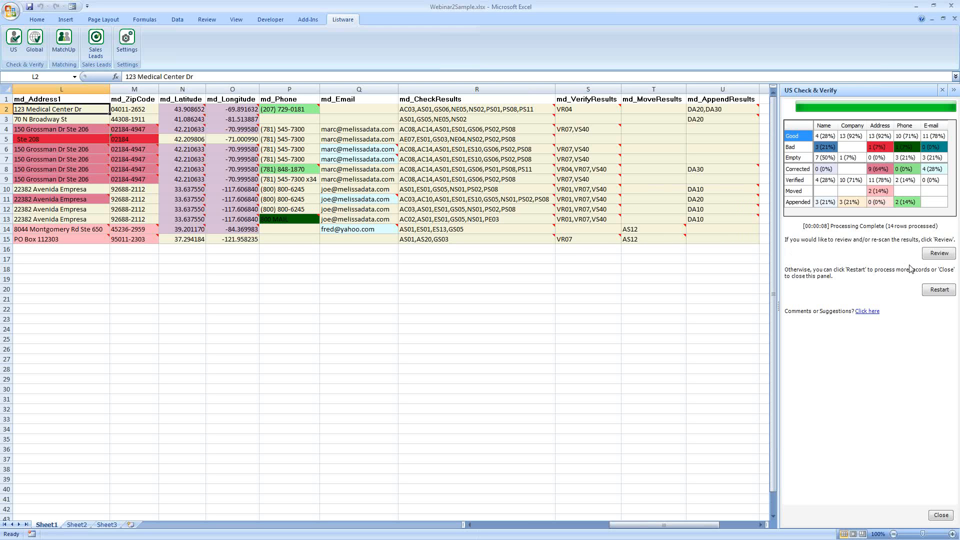
pyautogui.click(935, 253)
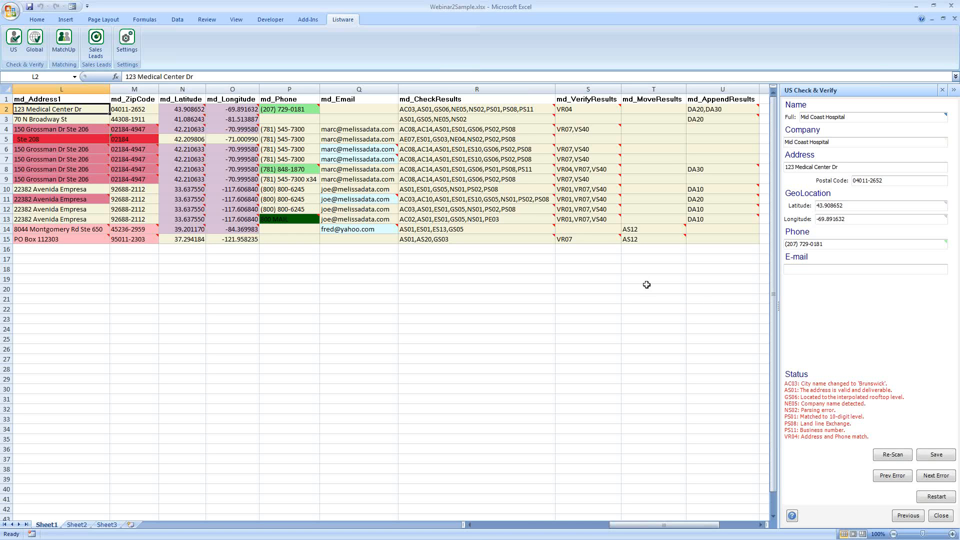
pyautogui.moveTo(534, 207)
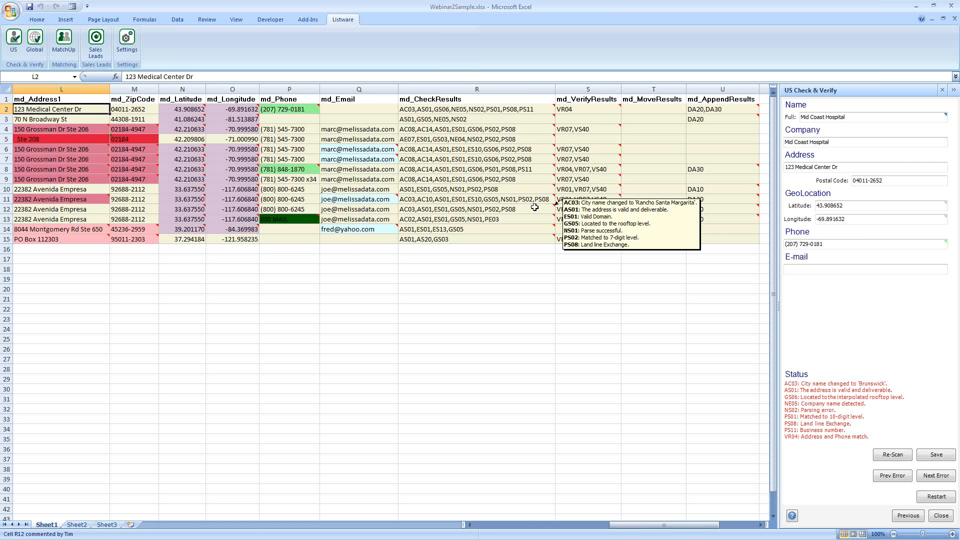
pyautogui.click(940, 479)
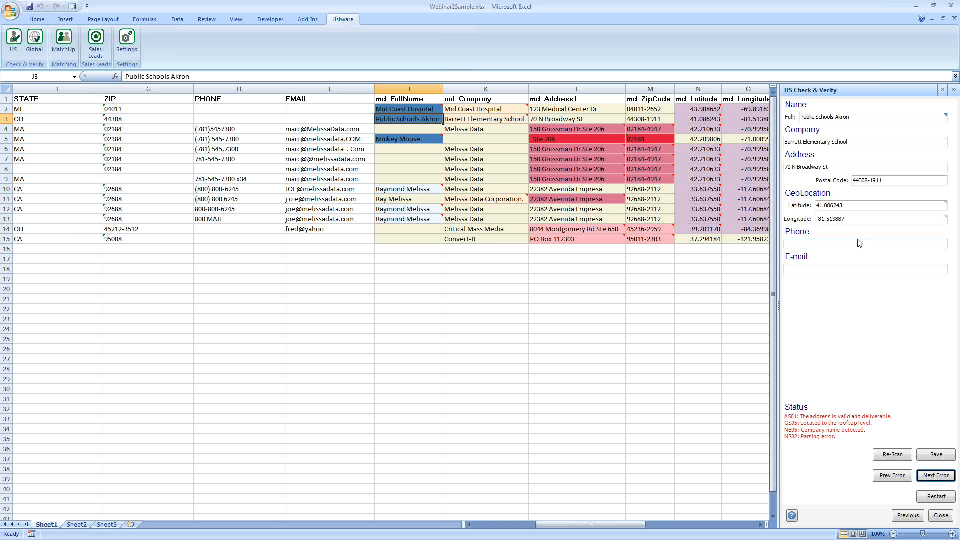
# Inspect row 3's flagged full name against the source columns, and switch to the presentation's Contact Melissa Data slide
pyautogui.moveTo(856, 118)
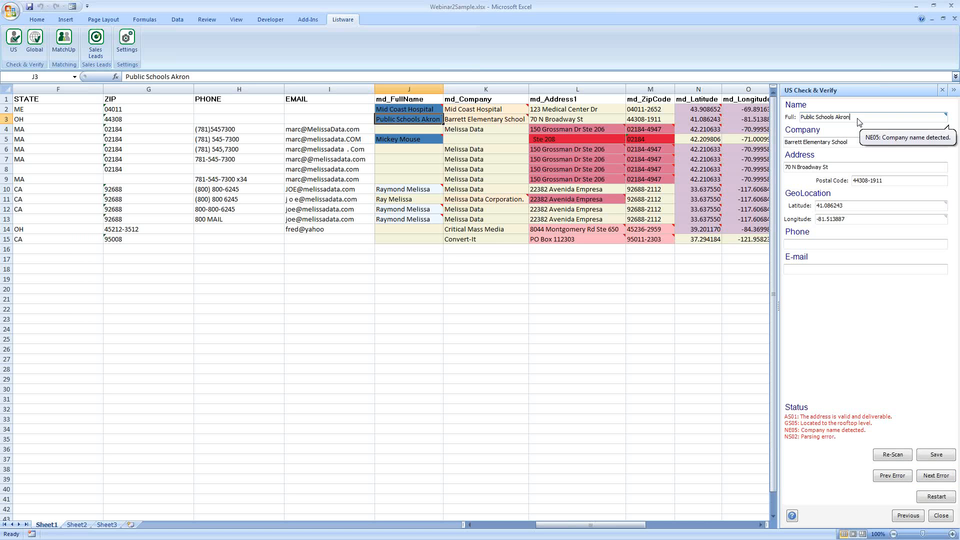
pyautogui.moveTo(859, 120); pyautogui.dragTo(828, 120)
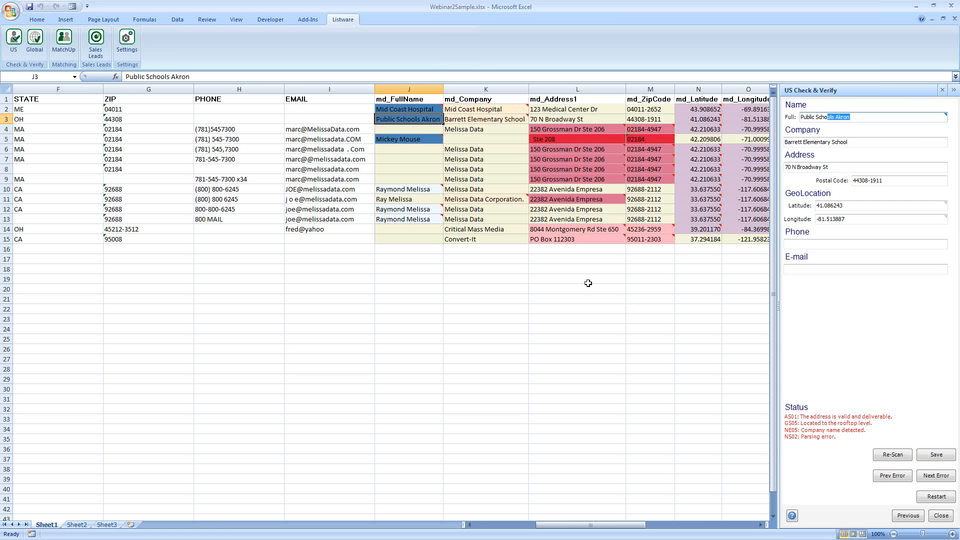
pyautogui.moveTo(599, 528); pyautogui.dragTo(577, 528)
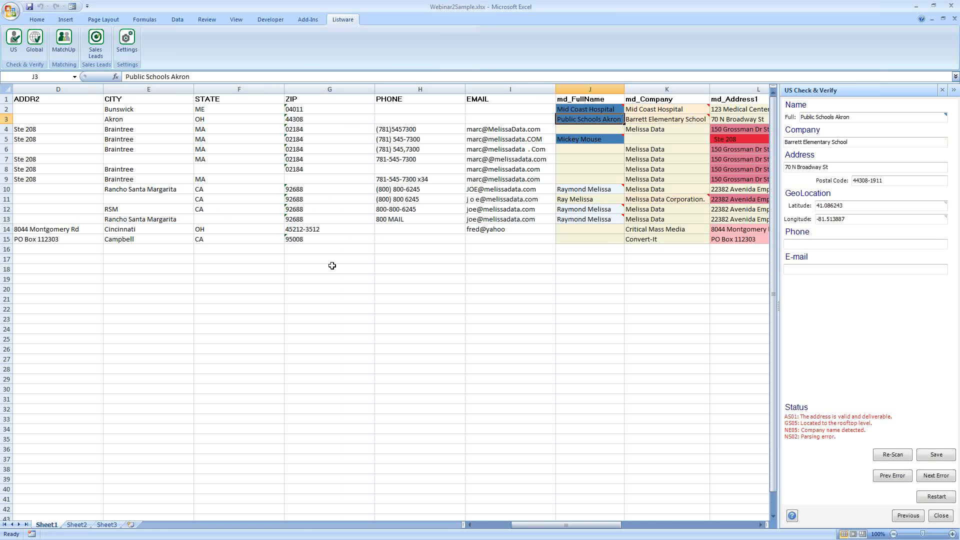
pyautogui.moveTo(531, 520); pyautogui.dragTo(544, 519)
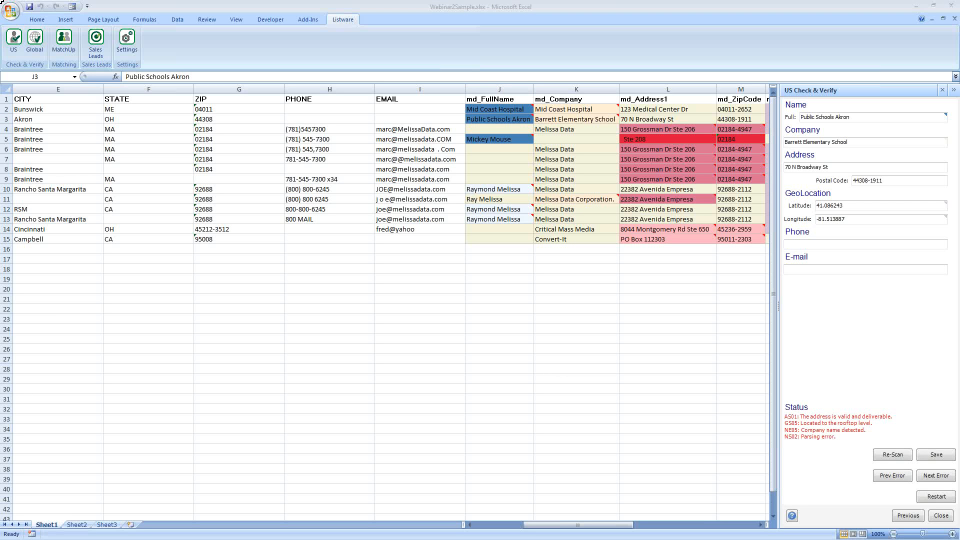
pyautogui.hotkey('alt', 'Tab')
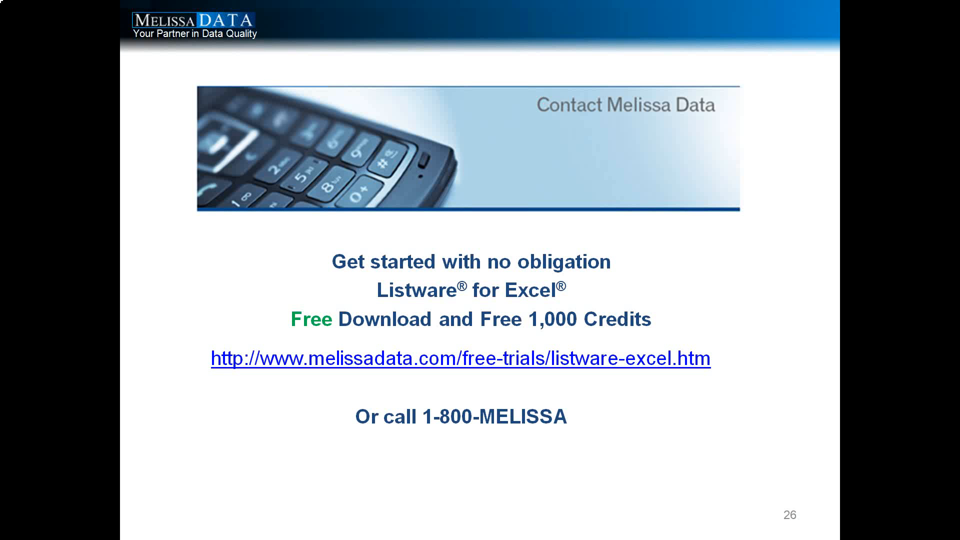